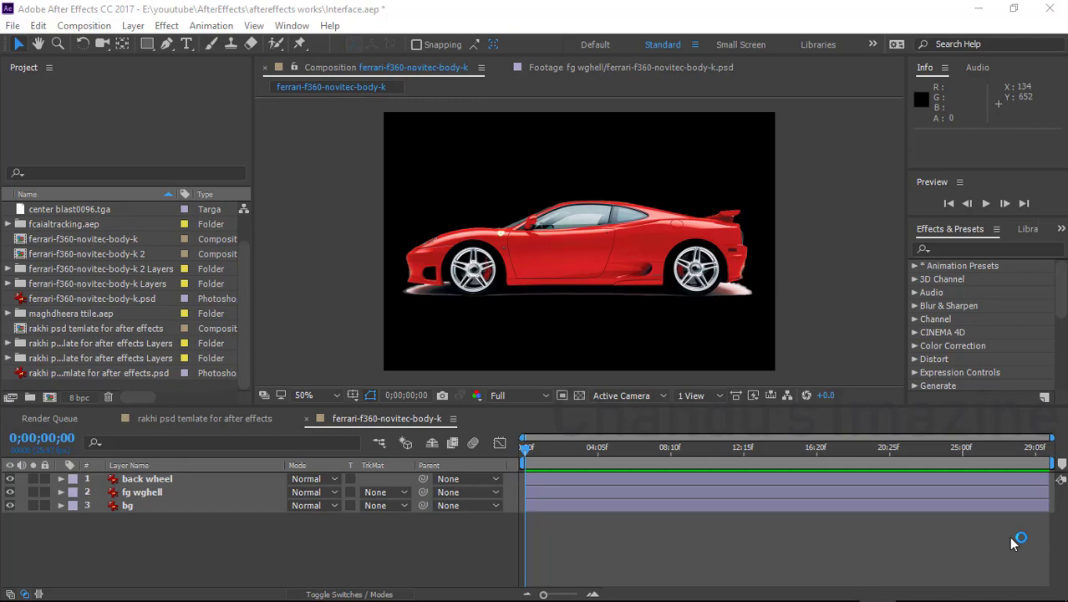
Step: Close the Interface.aep project without saving its changes
click(13, 25)
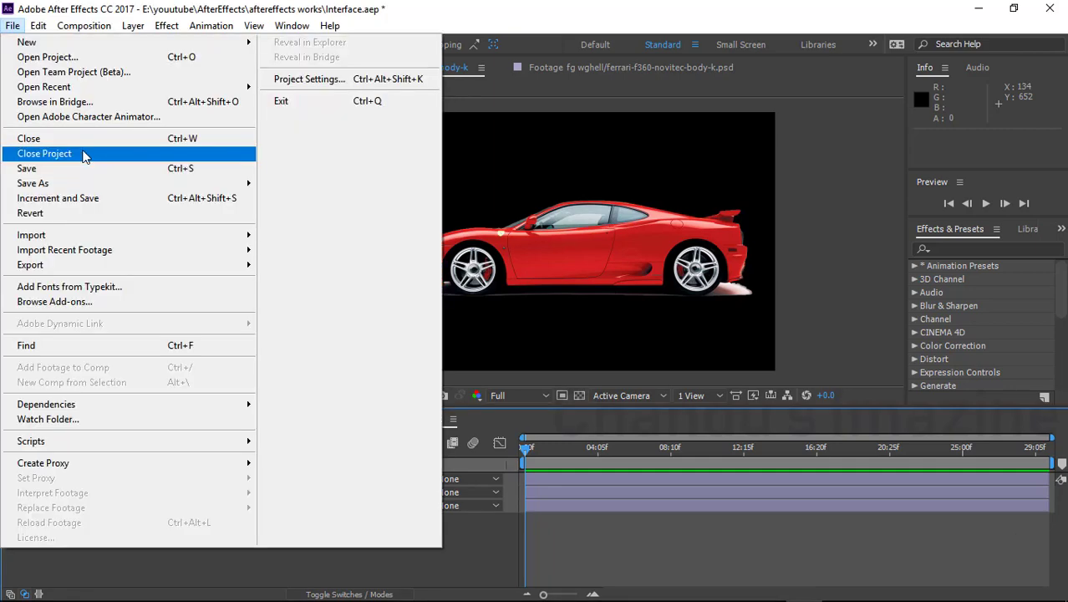
click(84, 157)
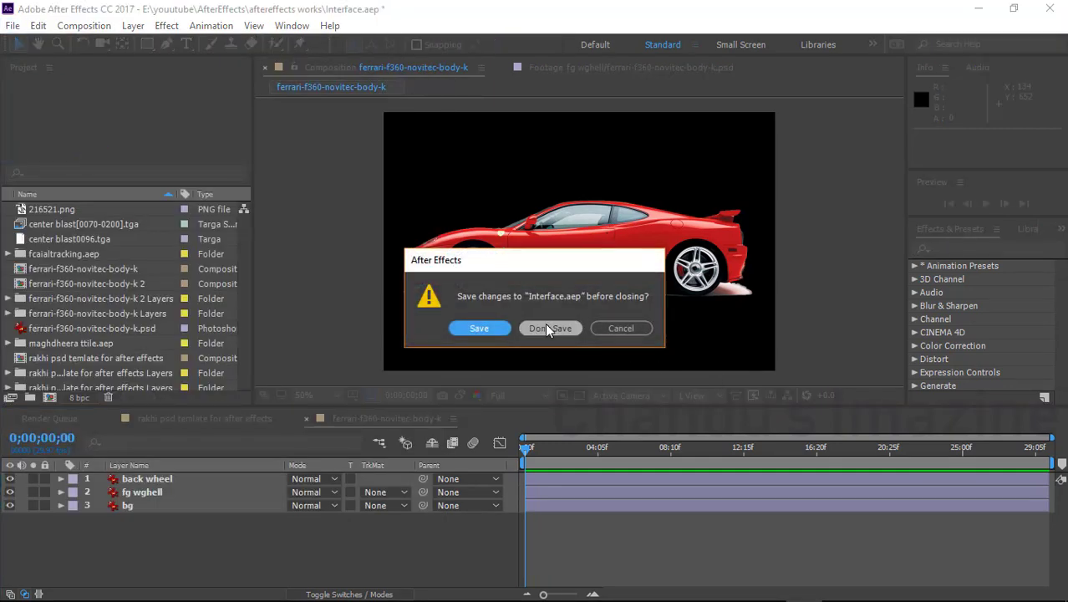
click(548, 329)
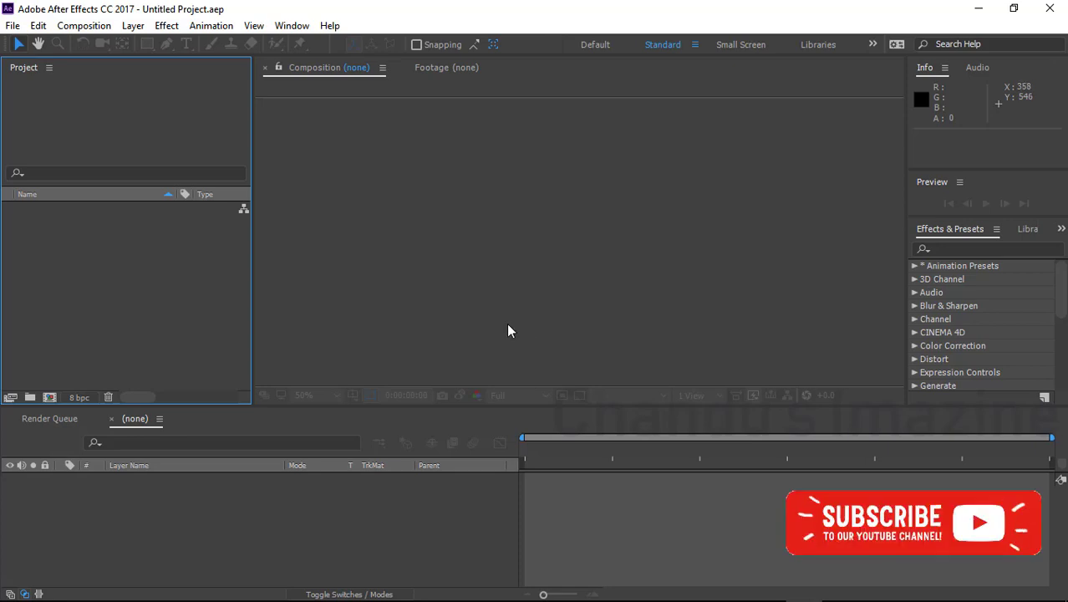
Step: Import the ferrari-f360-novitec-body-k Photoshop file as Composition - Retain Layer Sizes, accepting the layer import options
double_click(146, 284)
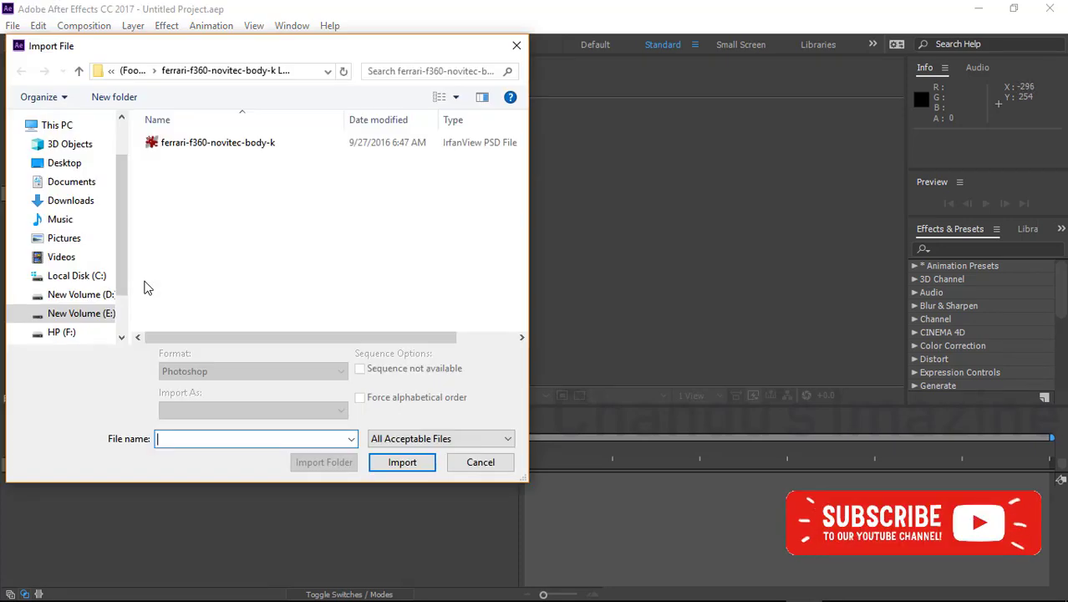
click(202, 143)
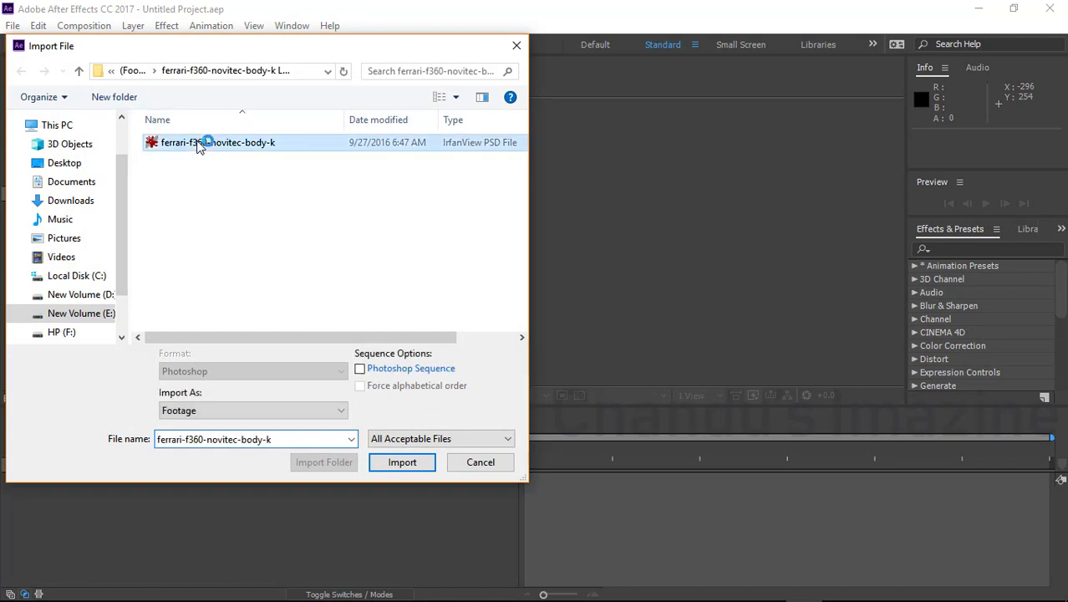
click(215, 410)
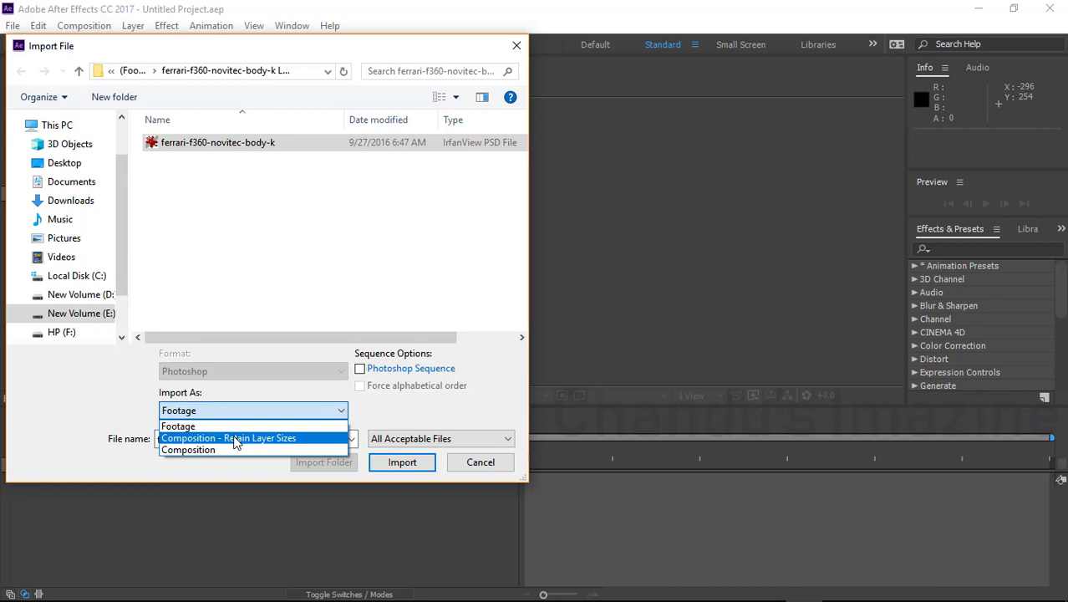
click(235, 439)
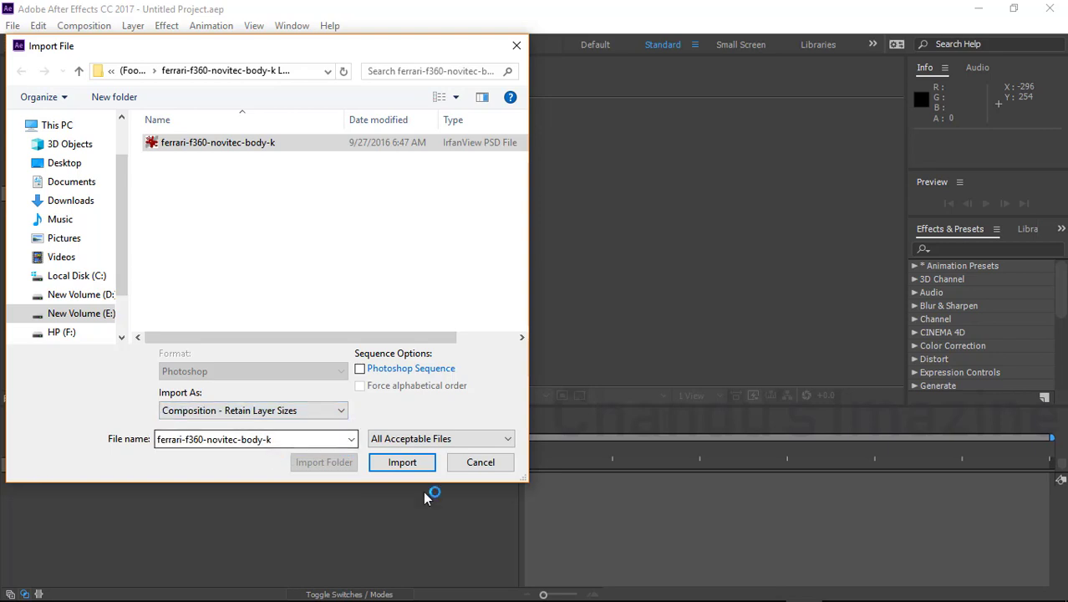
click(402, 463)
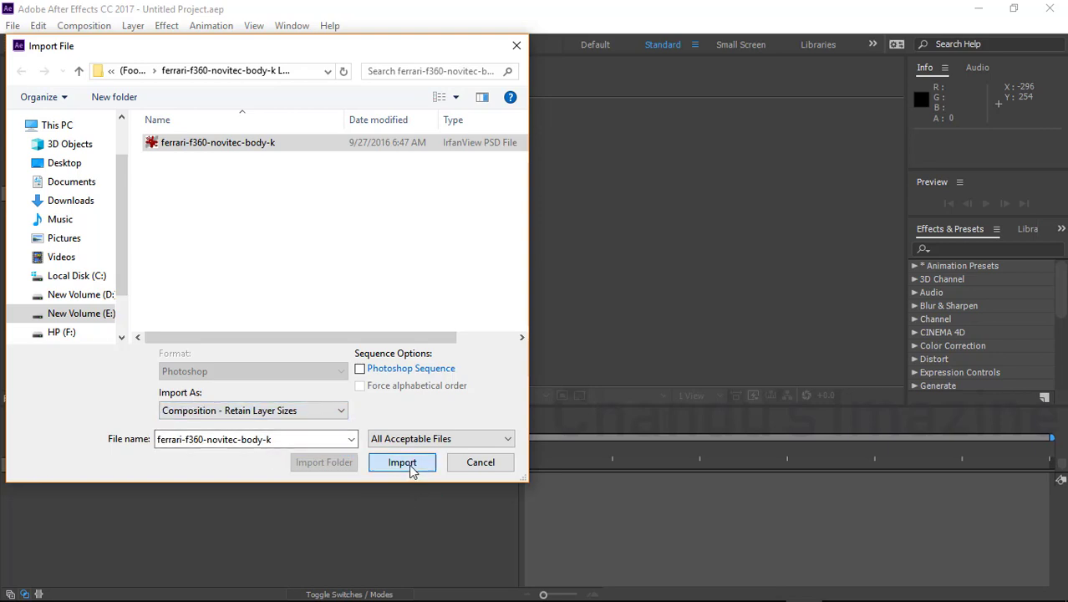
click(549, 403)
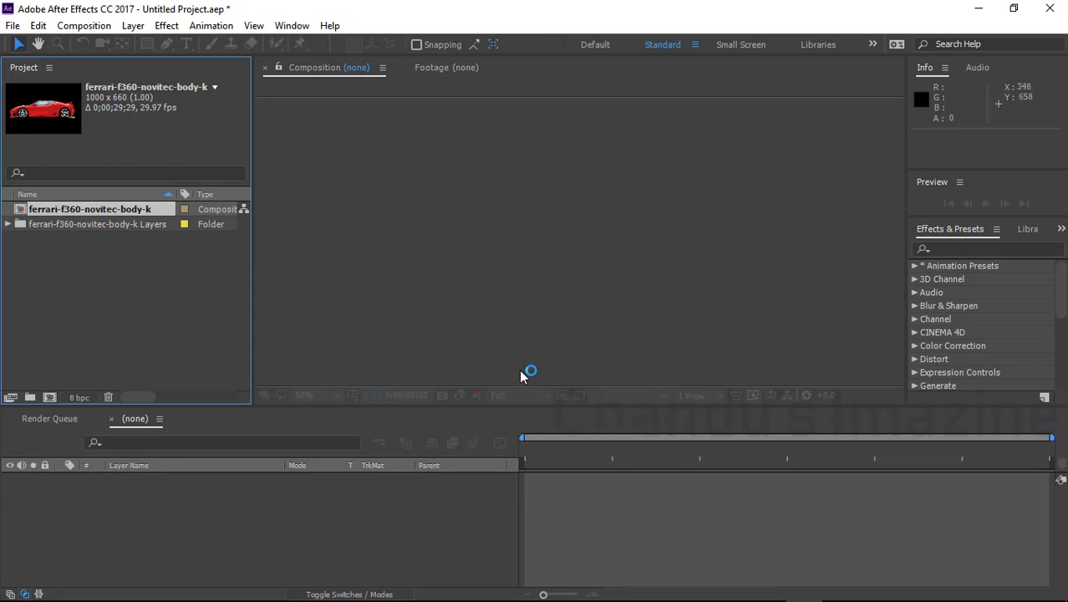
Step: Maximize and restore the Project panel and the empty Composition panel
key(grave)
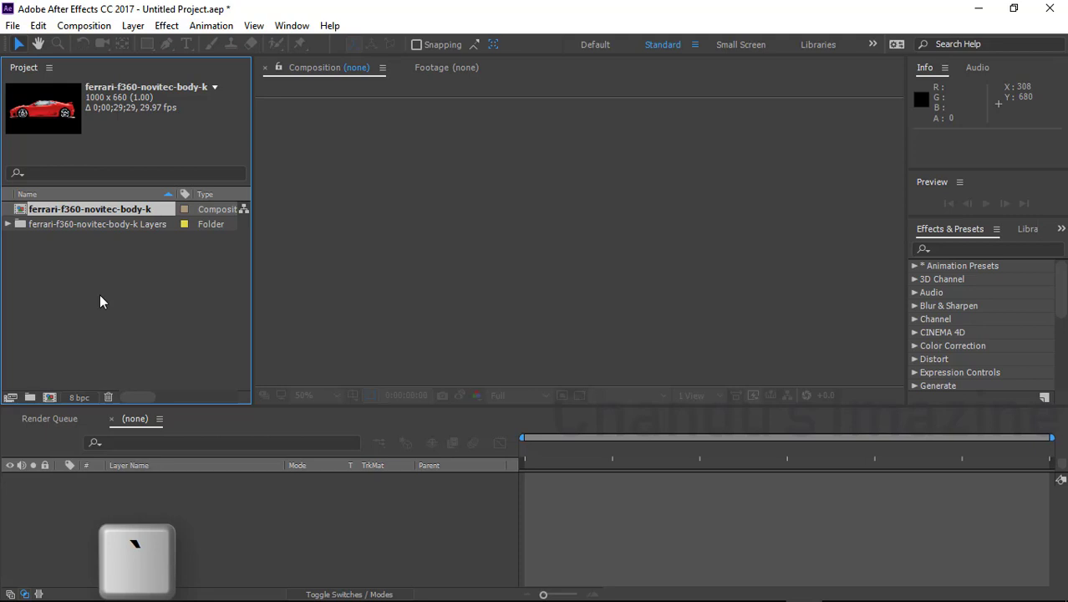
key(grave)
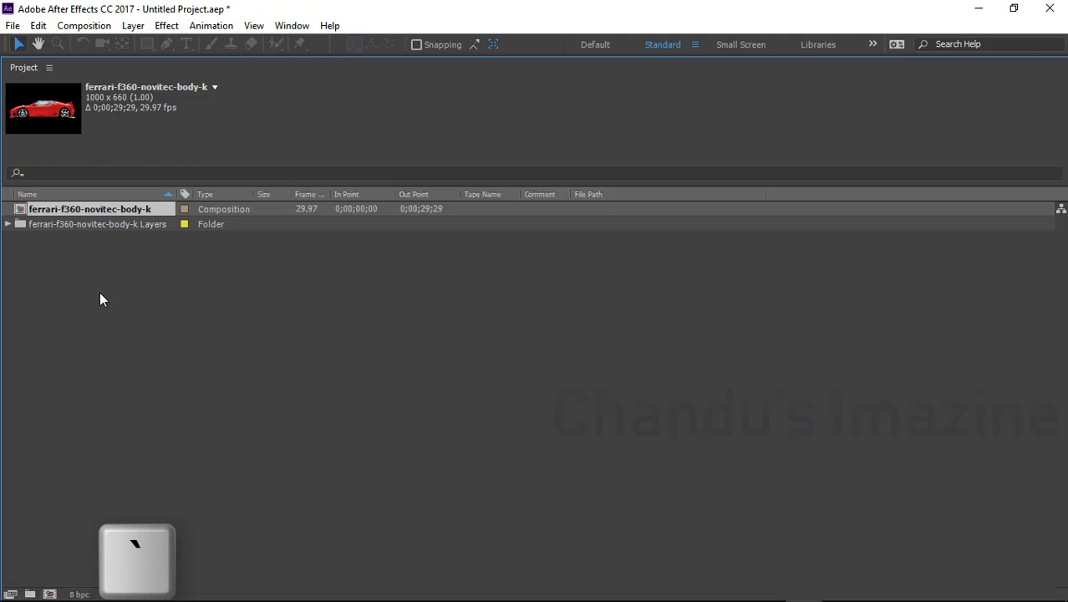
key(grave)
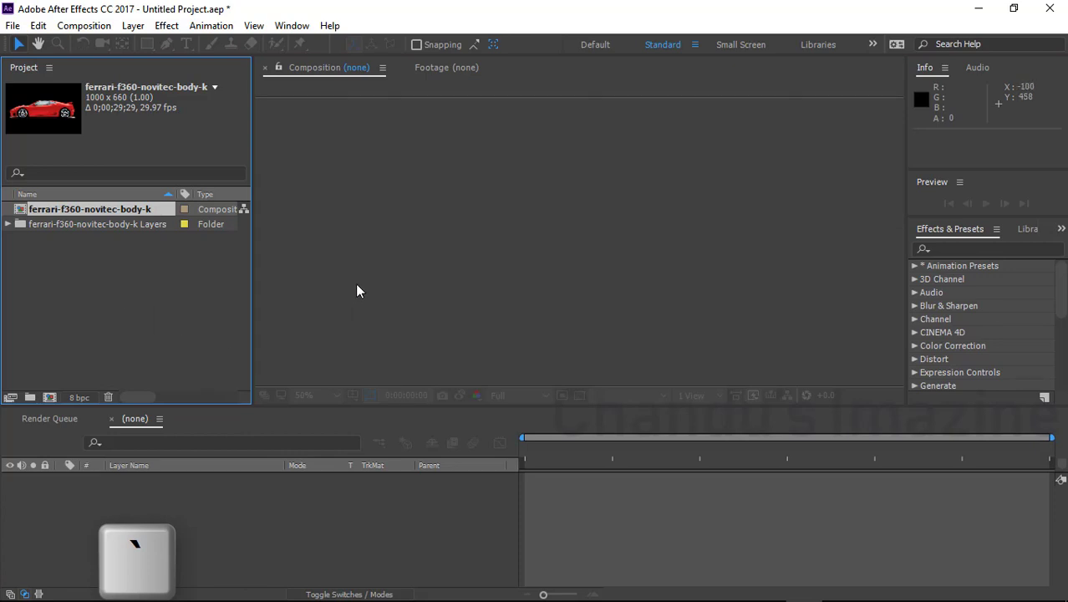
key(grave)
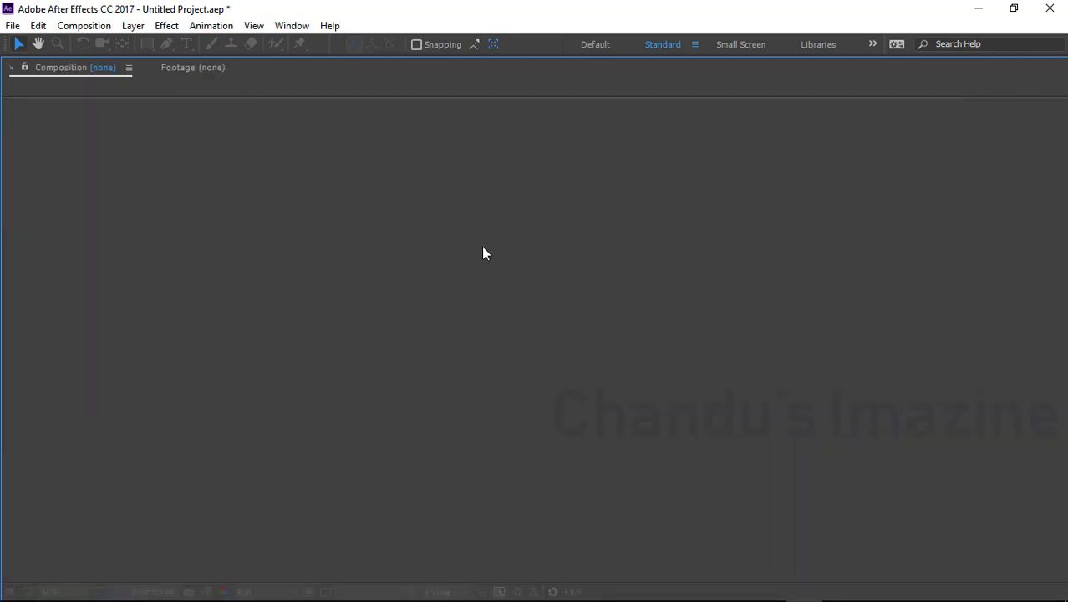
key(grave)
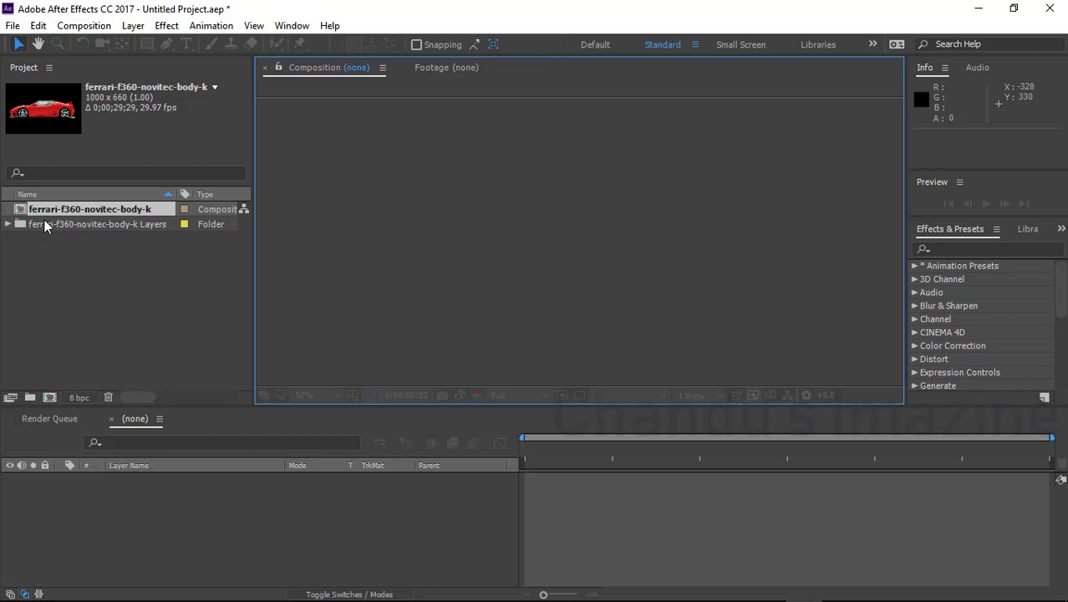
Step: Open the ferrari-f360-novitec-body-k composition and view it in a maximized Composition panel before restoring the layout
double_click(130, 208)
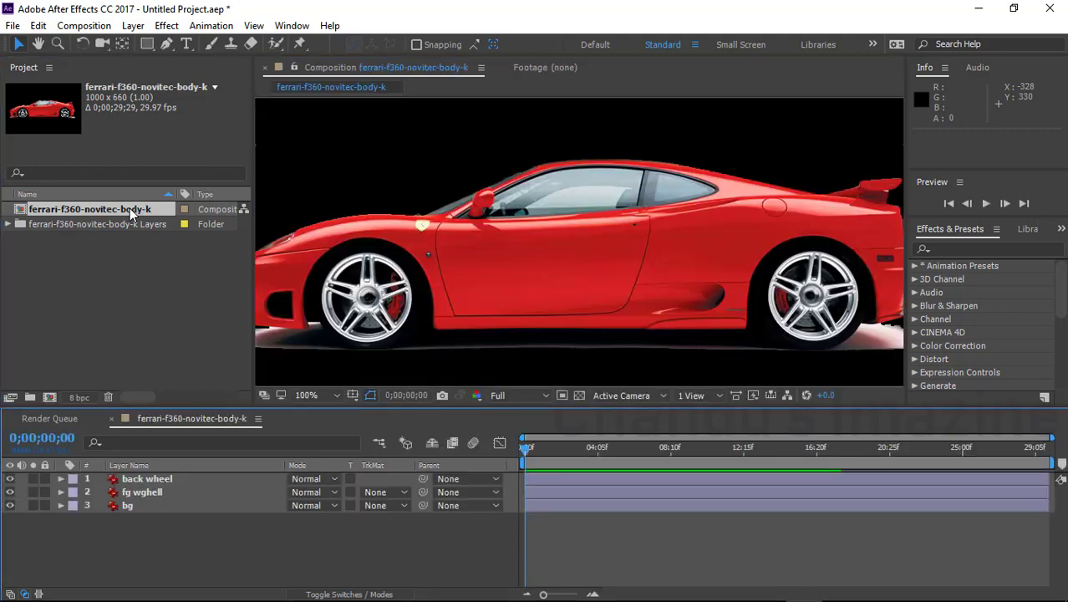
key(grave)
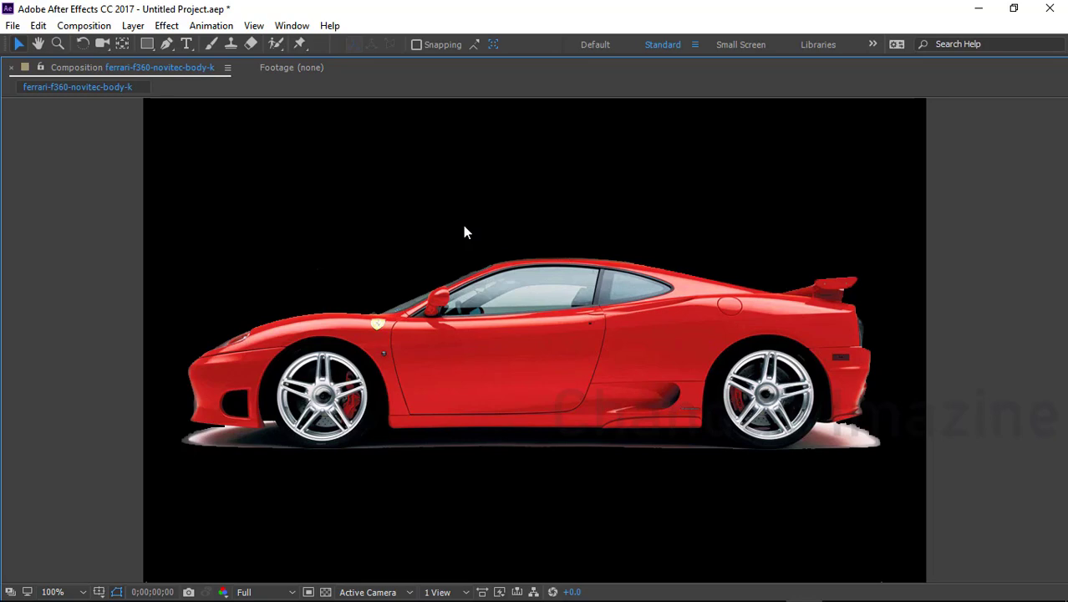
key(grave)
Step: Maximize and restore individual workspace panels in turn, including the Timeline and Composition panels
key(grave)
key(grave)
key(grave)
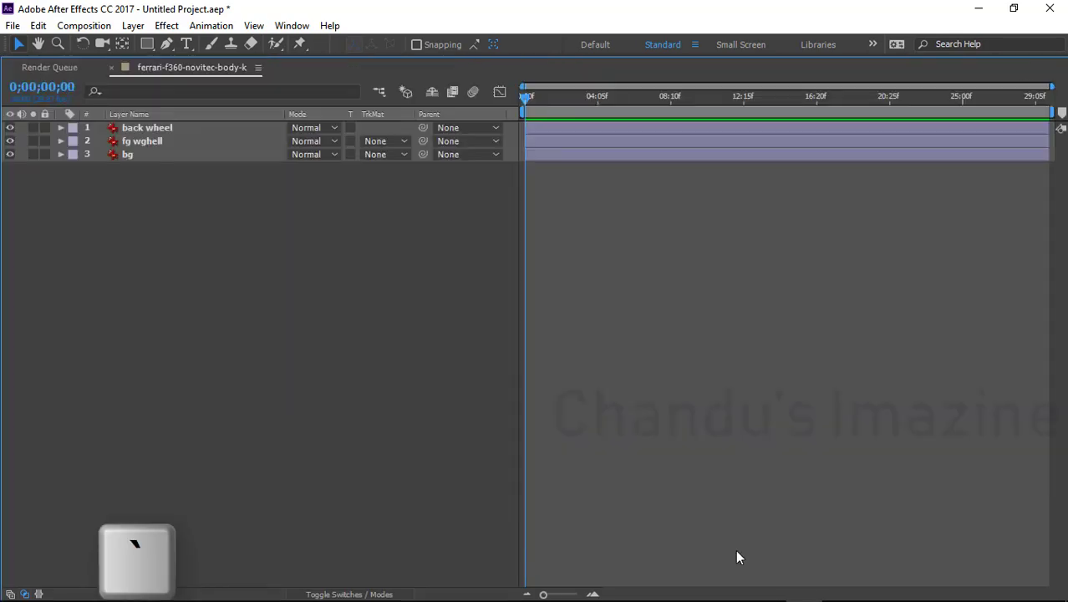
key(grave)
key(grave)
key(grave)
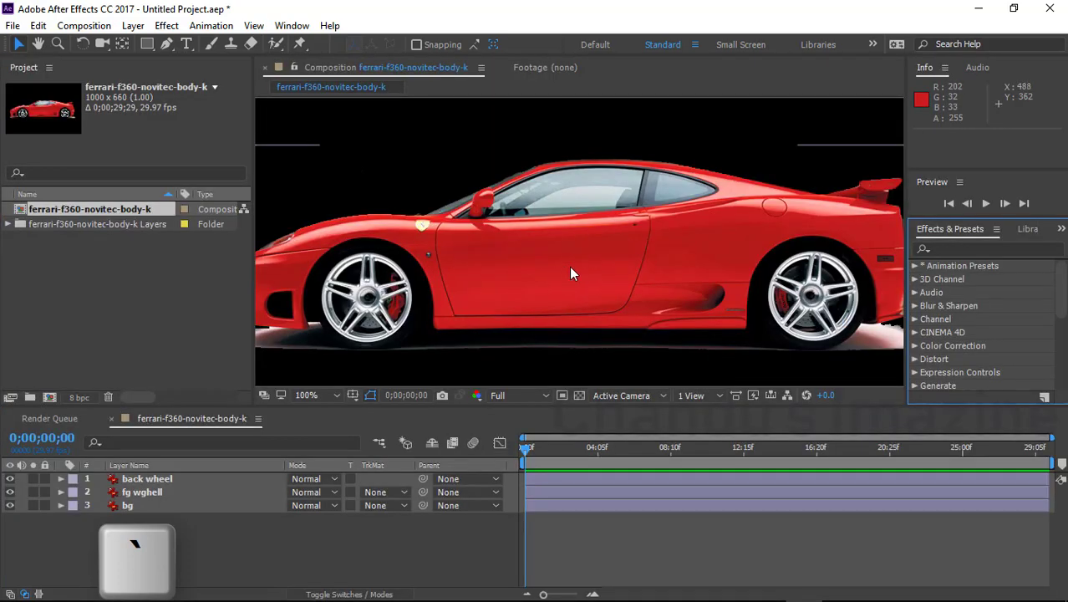
key(grave)
key(grave)
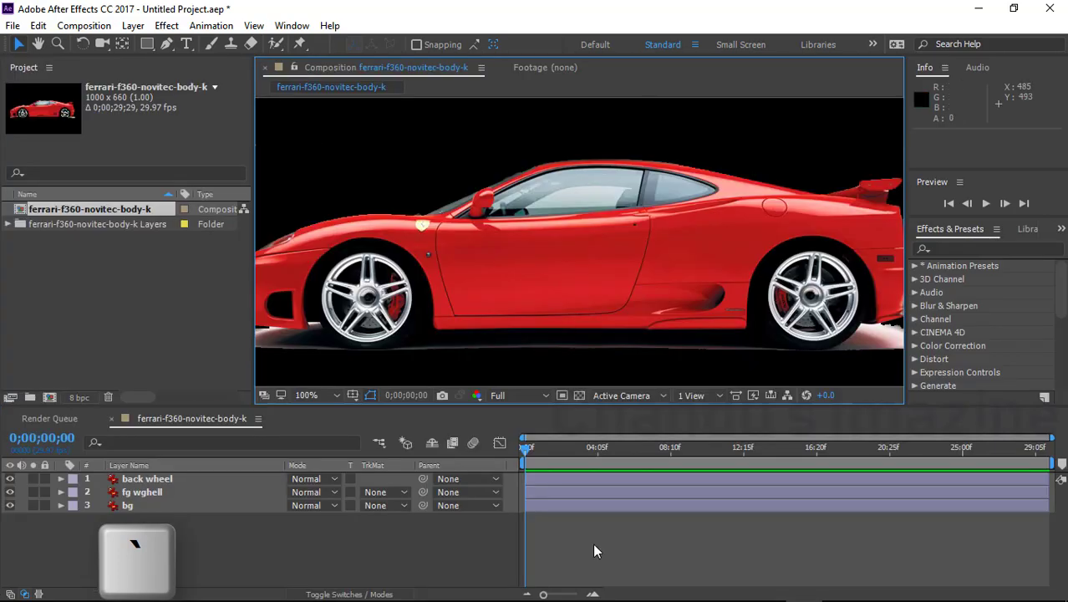
key(grave)
key(grave)
key(grave)
key(grave)
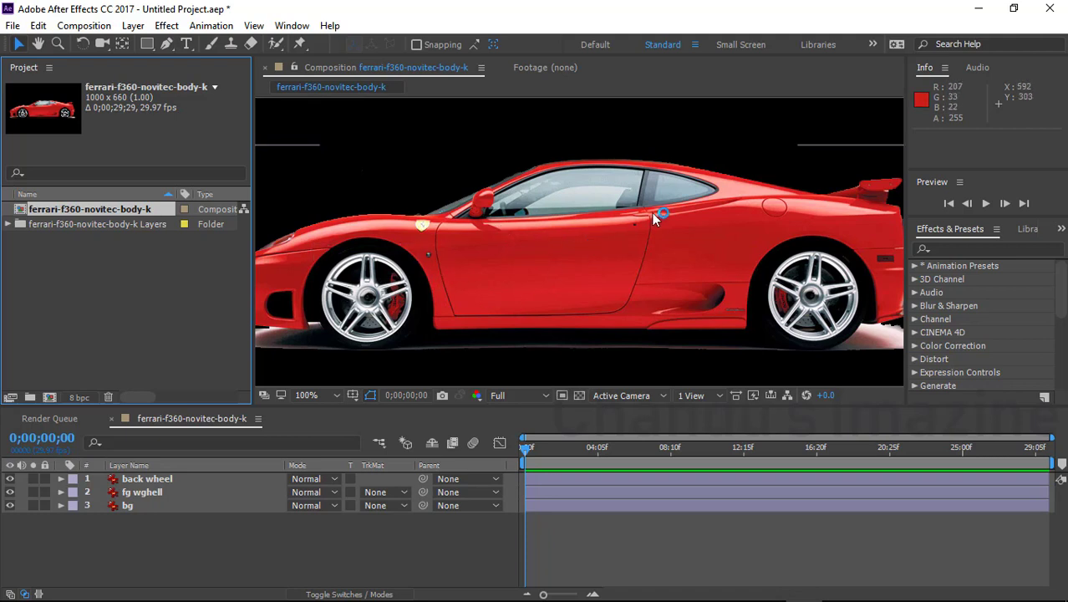
Step: Zoom the composition view in and out around the car, finishing at 50% magnification
scroll(635, 201, up, 6)
scroll(634, 201, down, 10)
scroll(634, 201, up, 4)
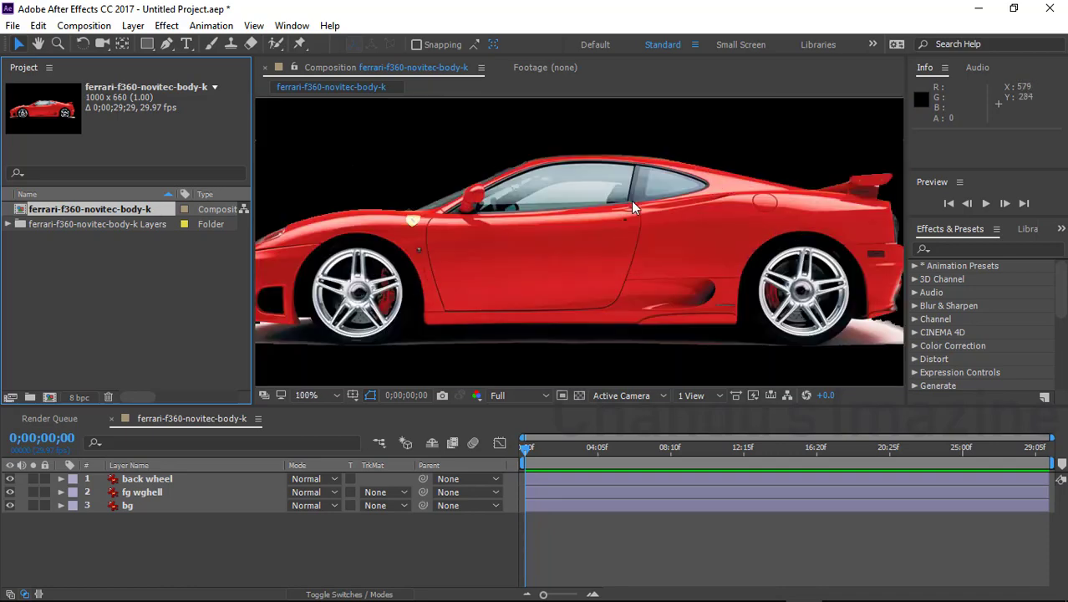
scroll(632, 200, down, 3)
scroll(631, 200, up, 5)
scroll(632, 201, down, 5)
scroll(631, 200, up, 1)
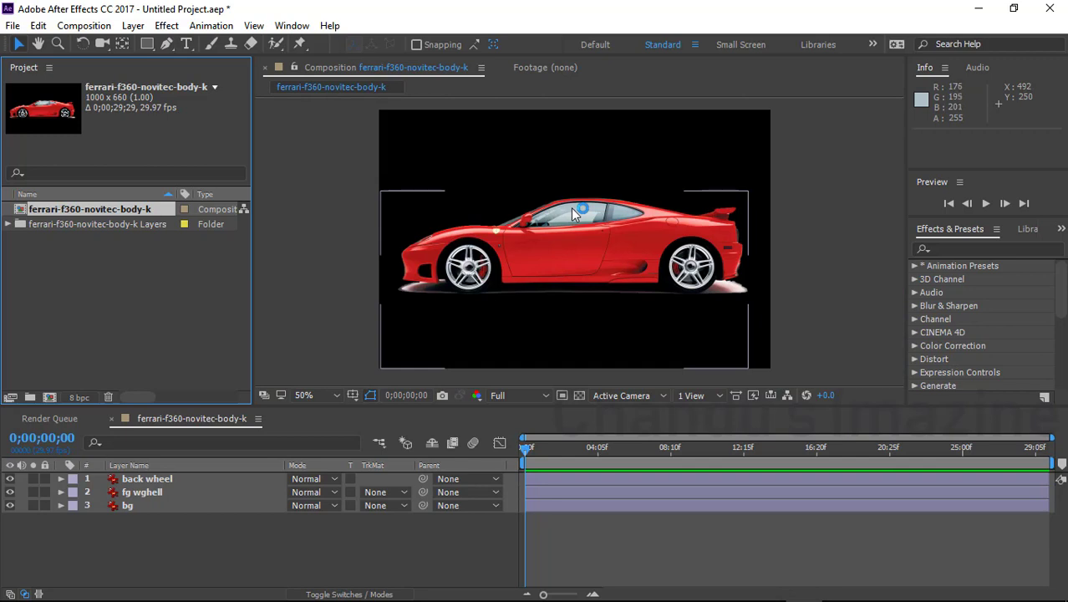
Step: Zoom the timeline in one level and step the composition view between 25% and 200% magnification
click(772, 262)
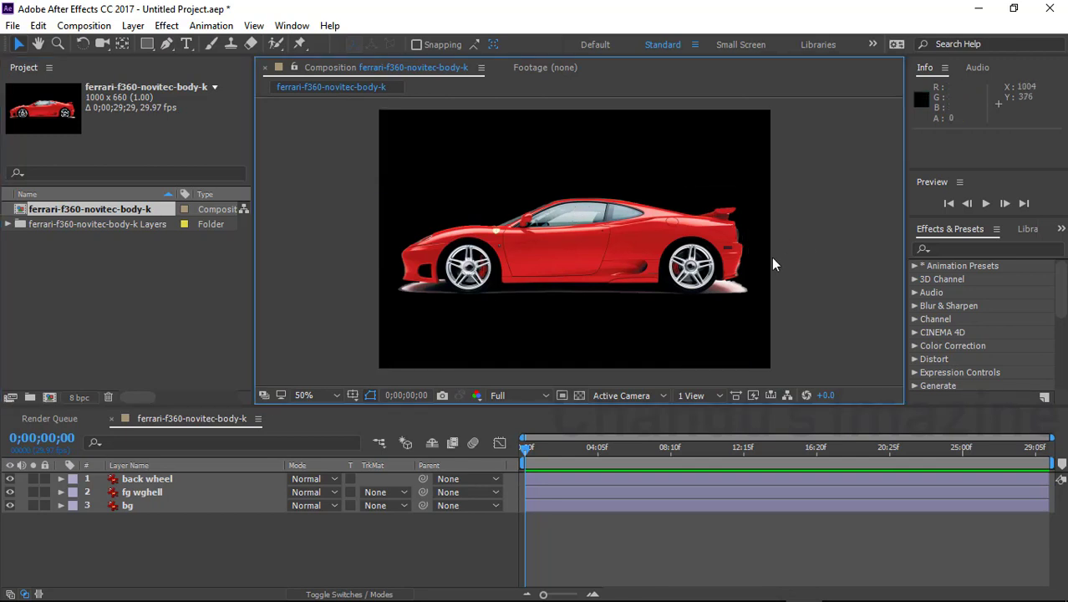
key(equal)
key(ctrl+equal)
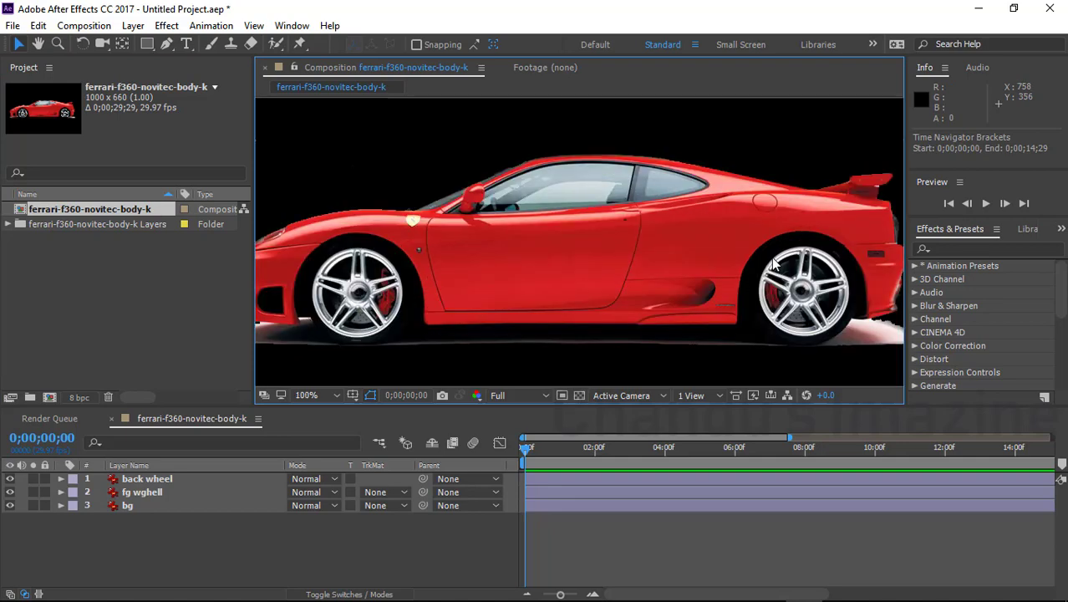
key(ctrl+minus)
key(ctrl+minus)
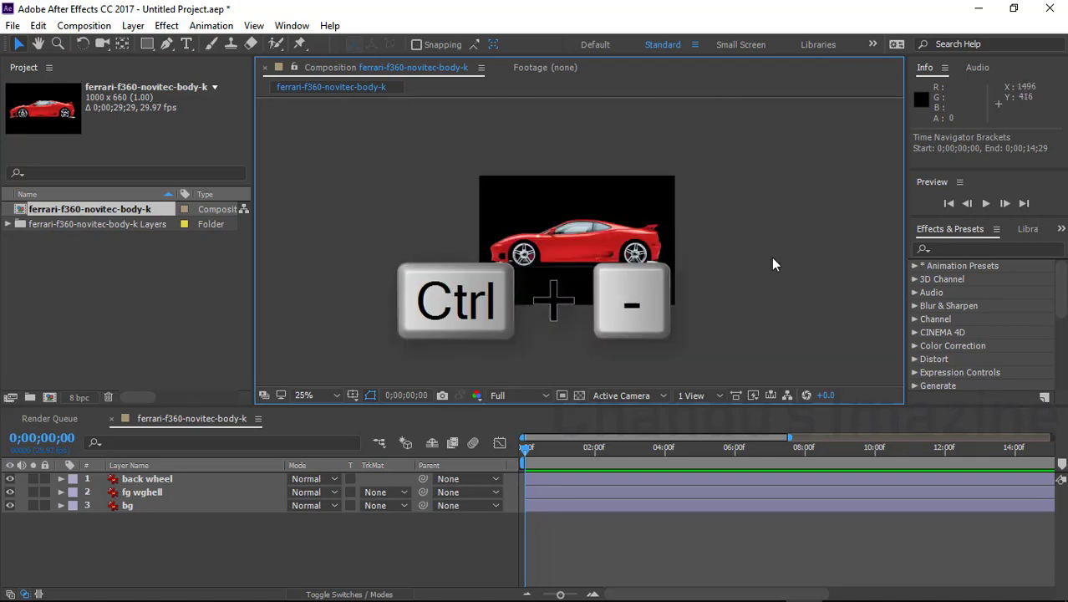
key(ctrl+equal)
key(ctrl+equal)
key(period)
key(period)
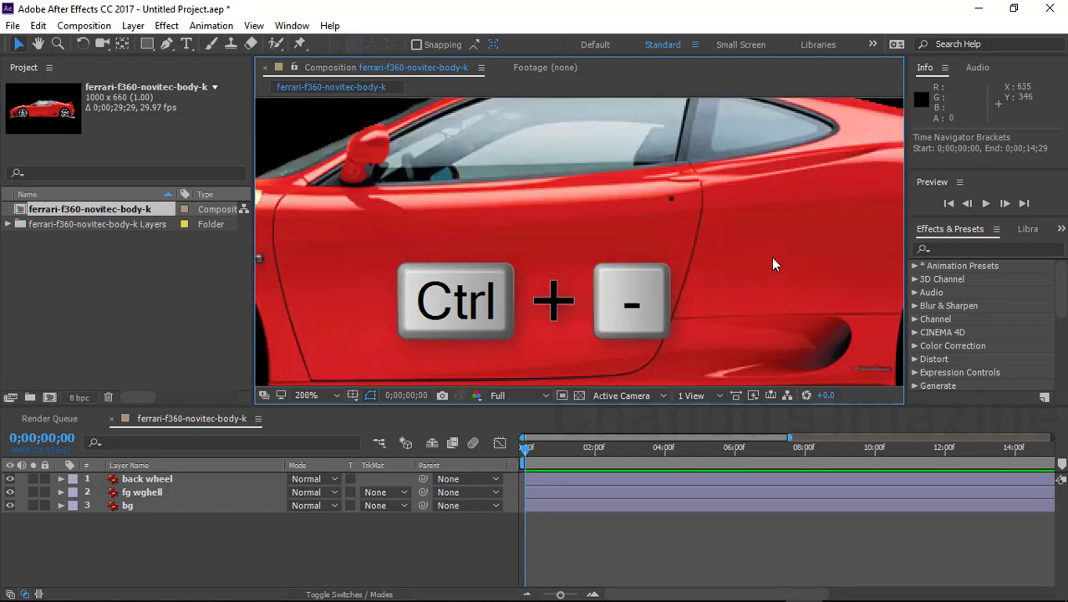
Step: Step the composition view repeatedly through smaller and larger magnifications, finishing at 25%
key(slash)
key(comma)
key(comma)
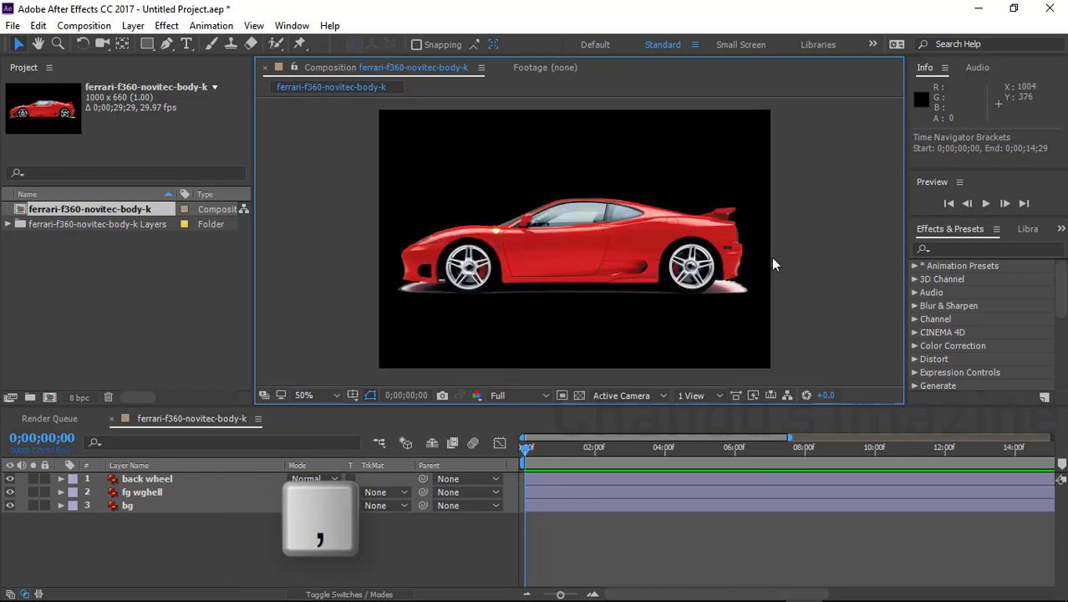
key(comma)
key(comma)
key(comma)
key(comma)
key(period)
key(period)
key(slash)
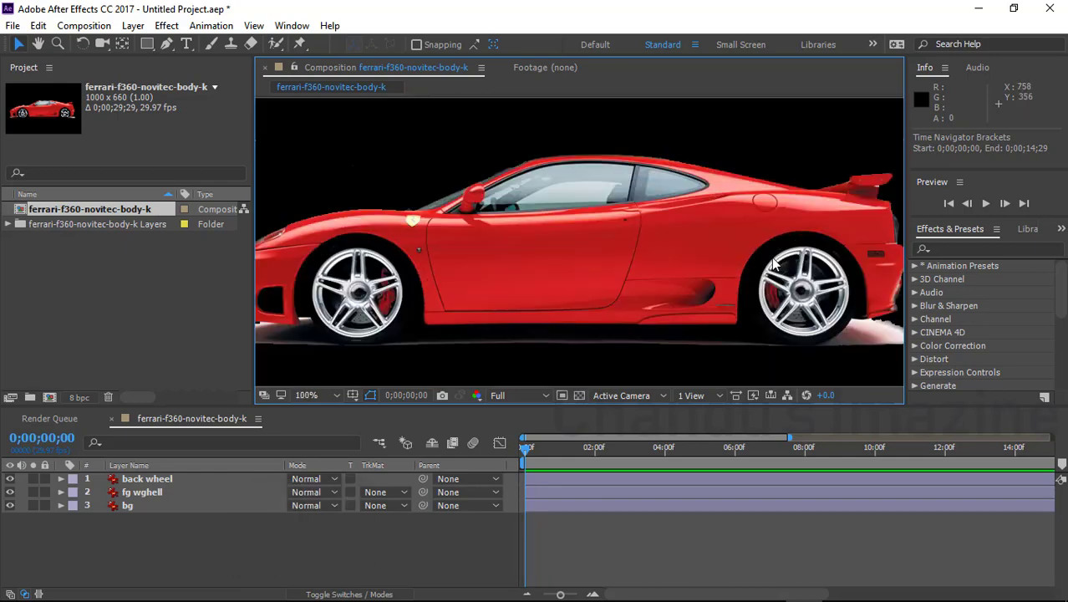
key(period)
key(slash)
key(comma)
key(comma)
key(comma)
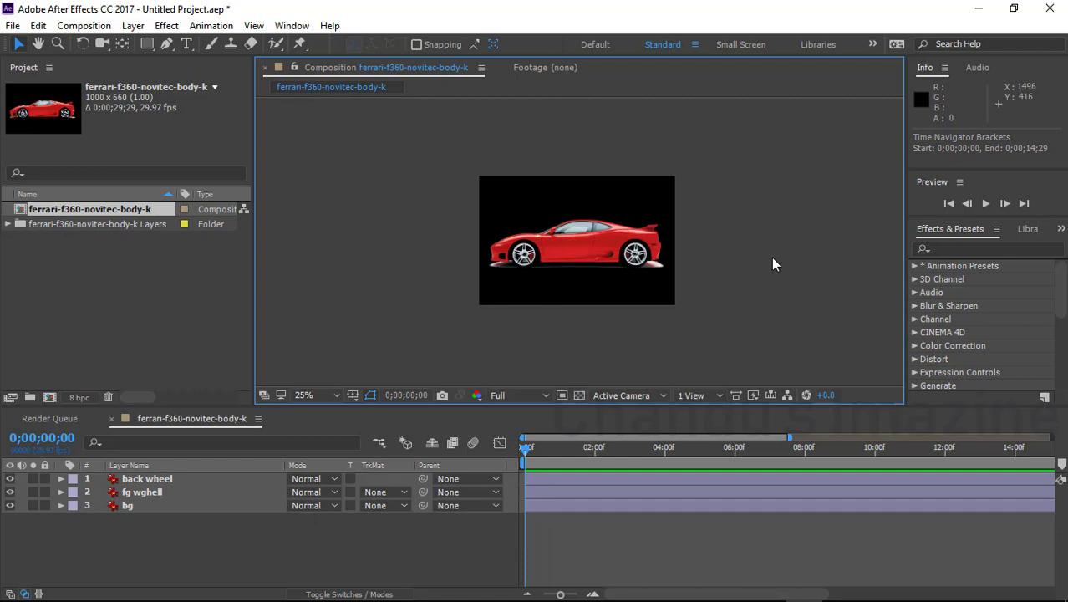
Step: Alternate the composition view between 100% magnification and fitting the whole frame, finishing with the fitted view
key(slash)
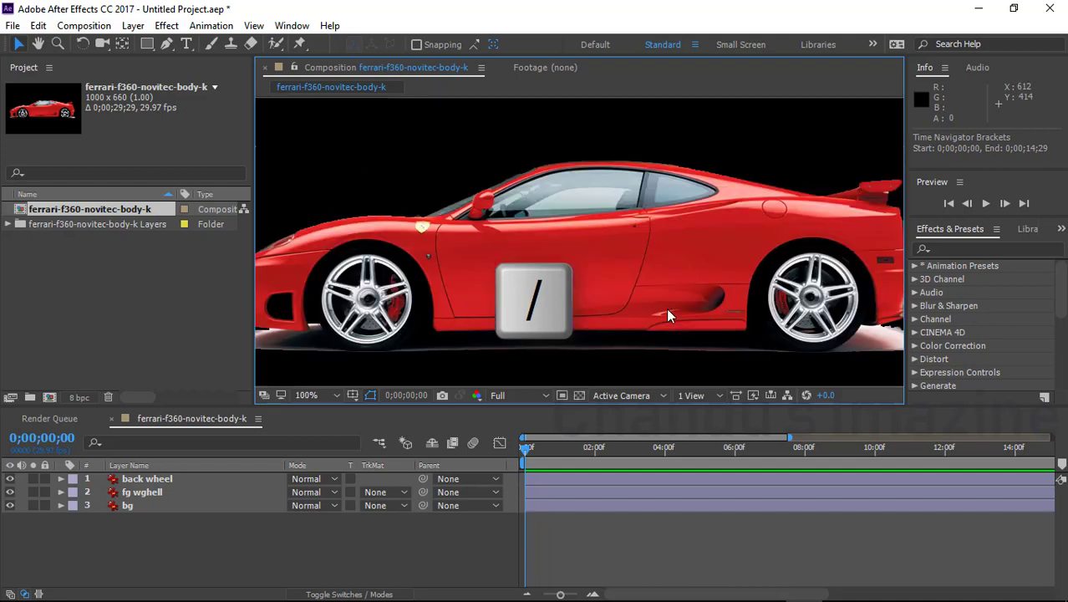
key(shift+slash)
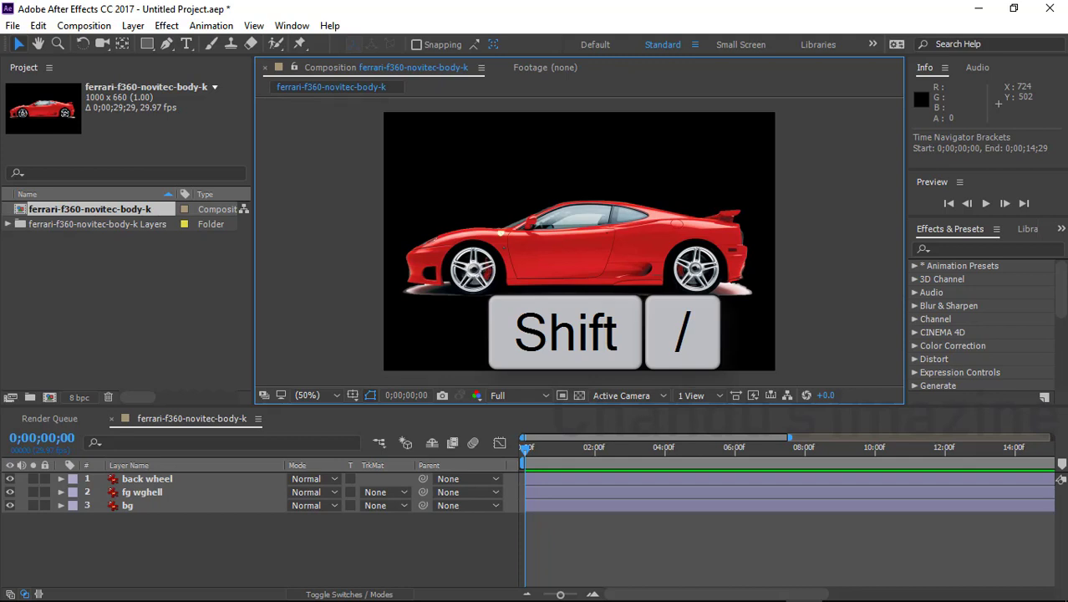
key(slash)
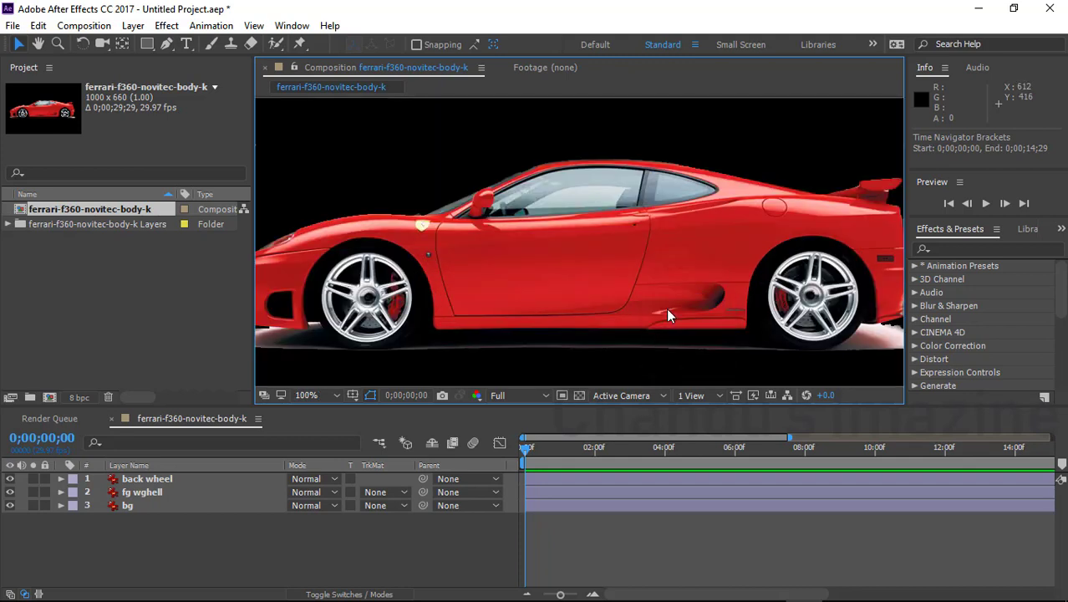
key(shift+slash)
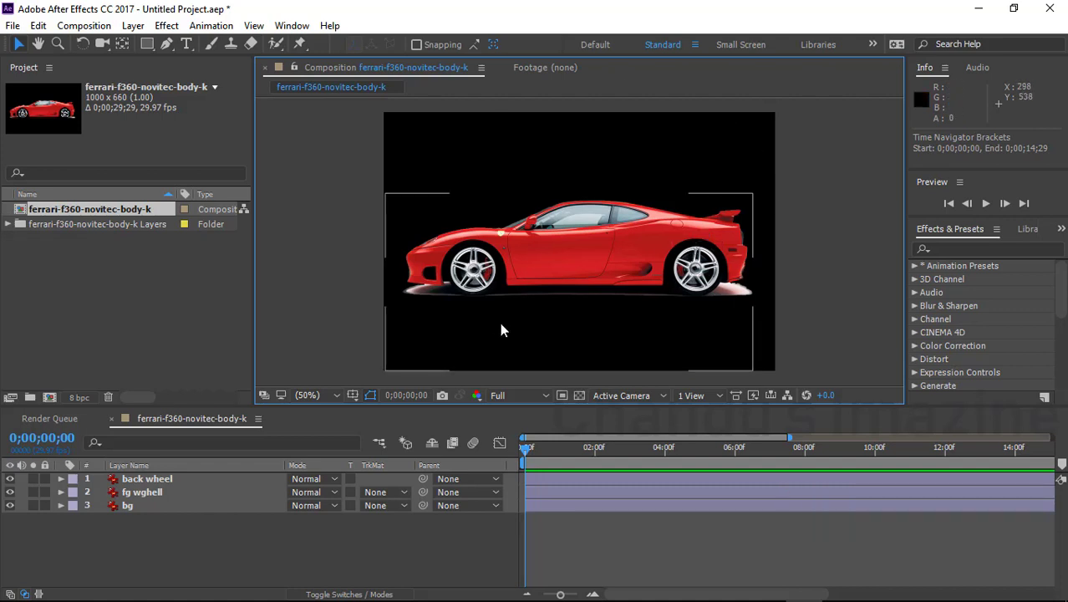
Step: View the composition at 100% magnification and fitted to the frame, checking the available magnification options in each state
key(period)
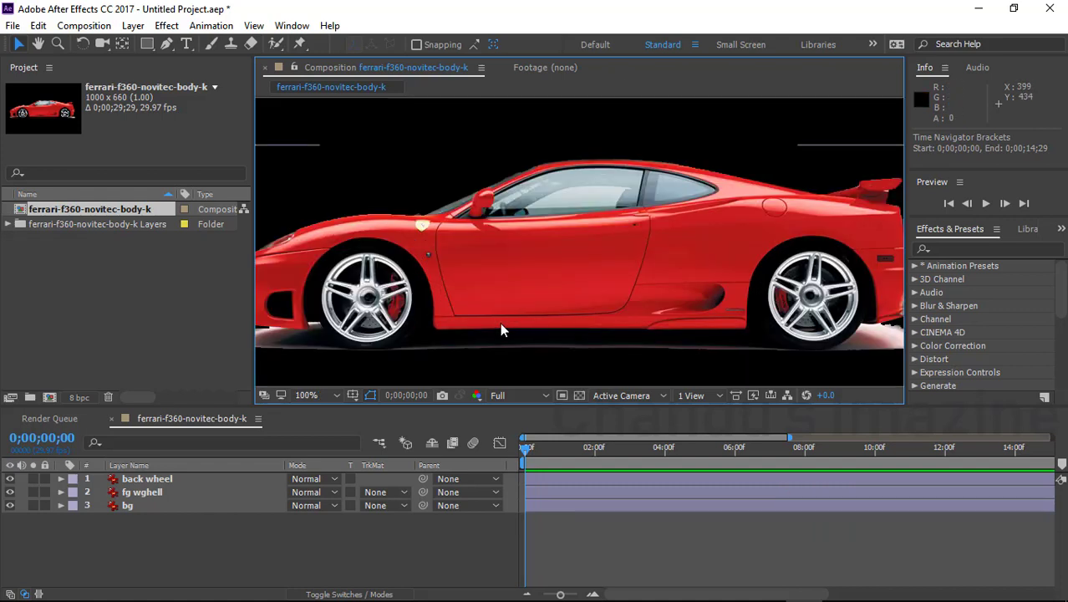
click(338, 398)
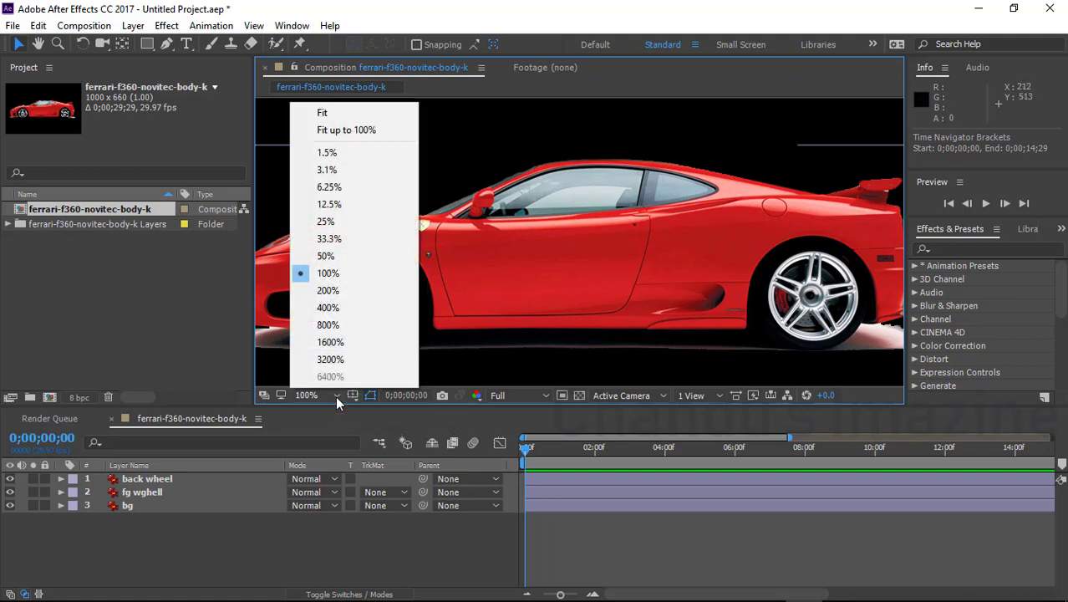
click(338, 398)
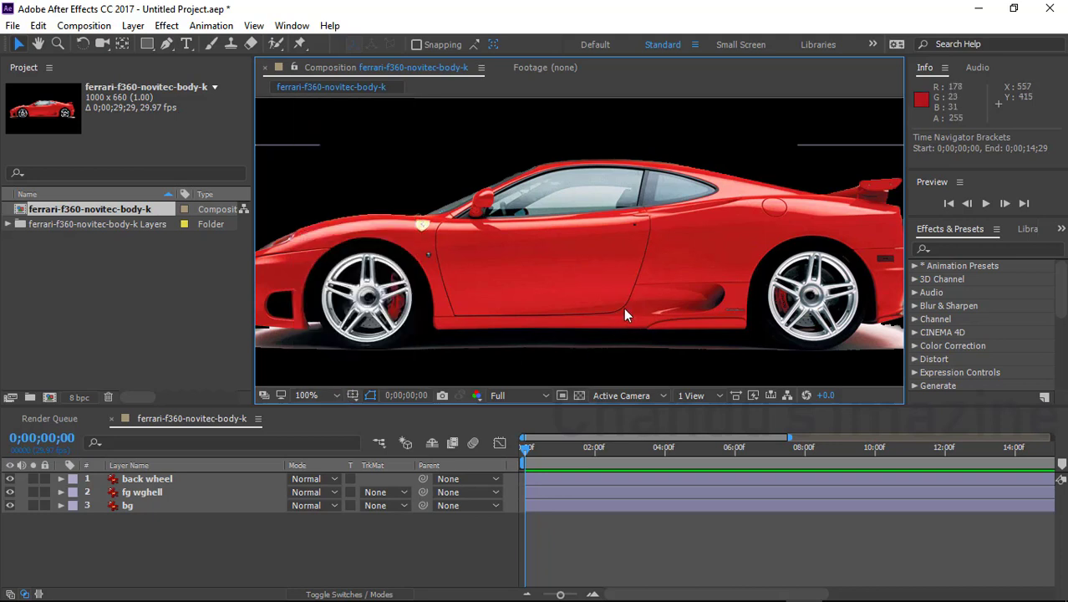
scroll(628, 313, down, 2)
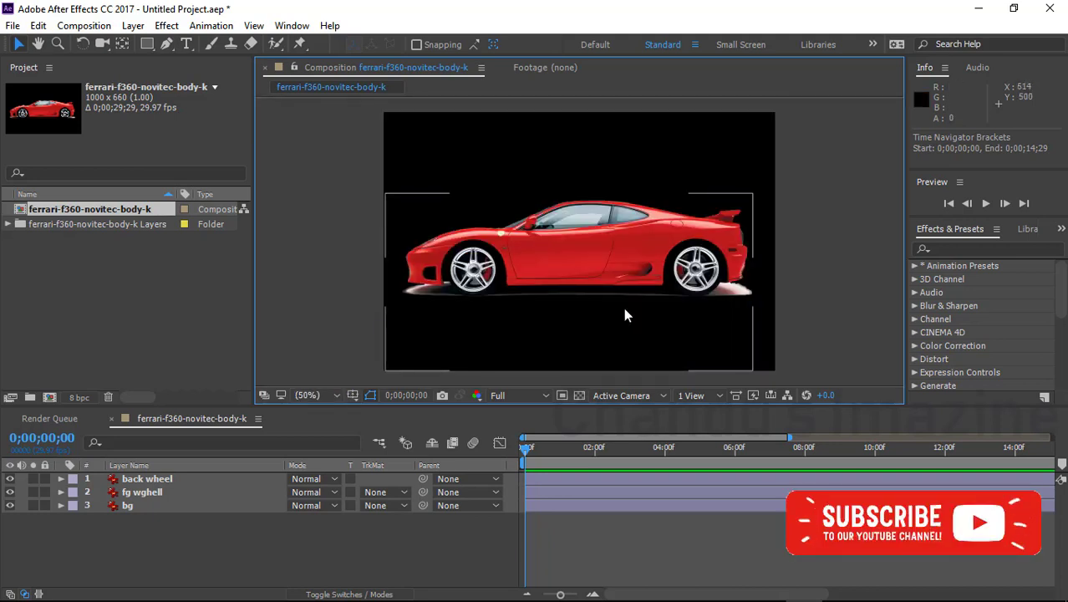
key(apostrophe)
click(332, 399)
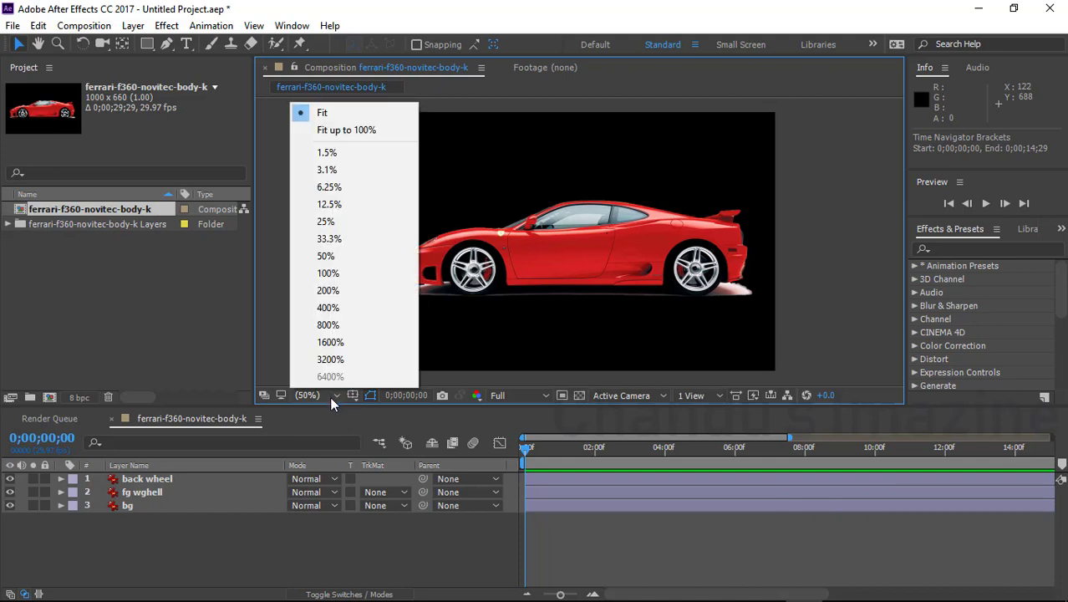
click(331, 402)
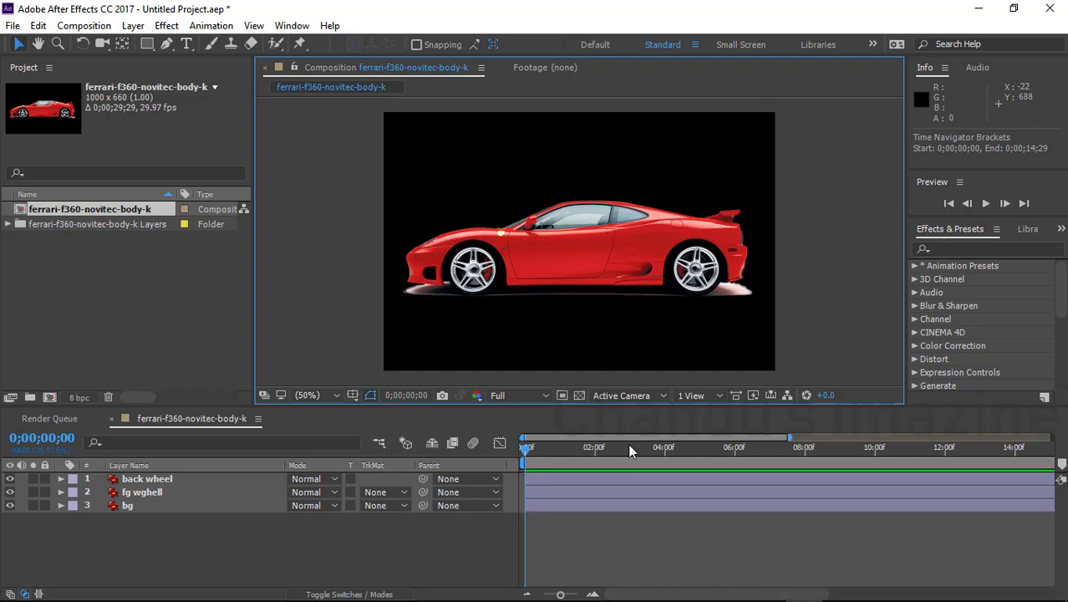
Step: Preview the composition's playback from the start, pausing at about 0;00;02;15, and resume it until about 0;00;04;19
key(space)
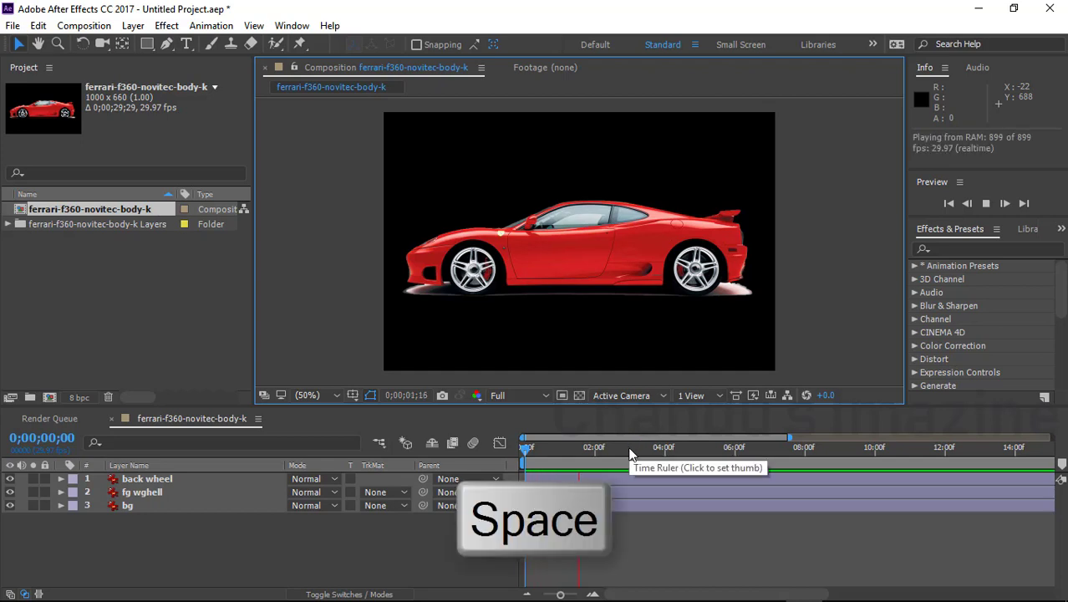
key(space)
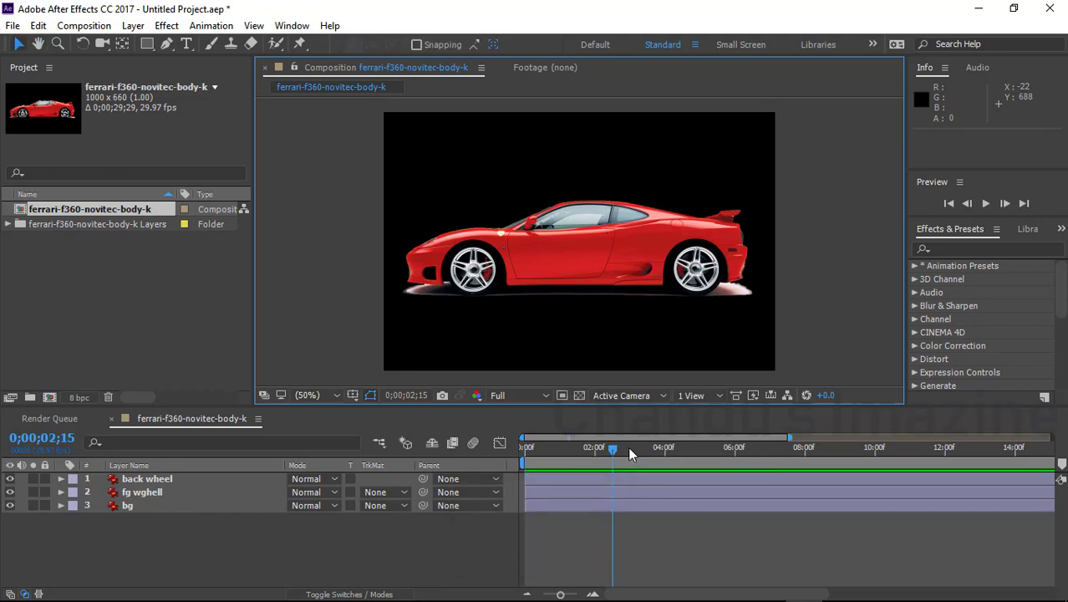
key(space)
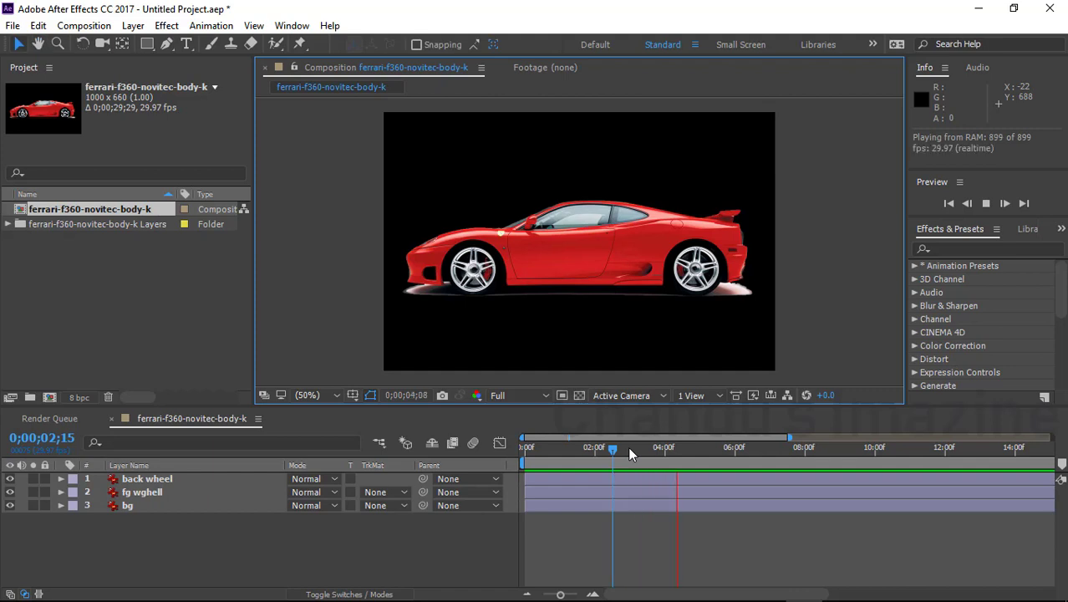
key(space)
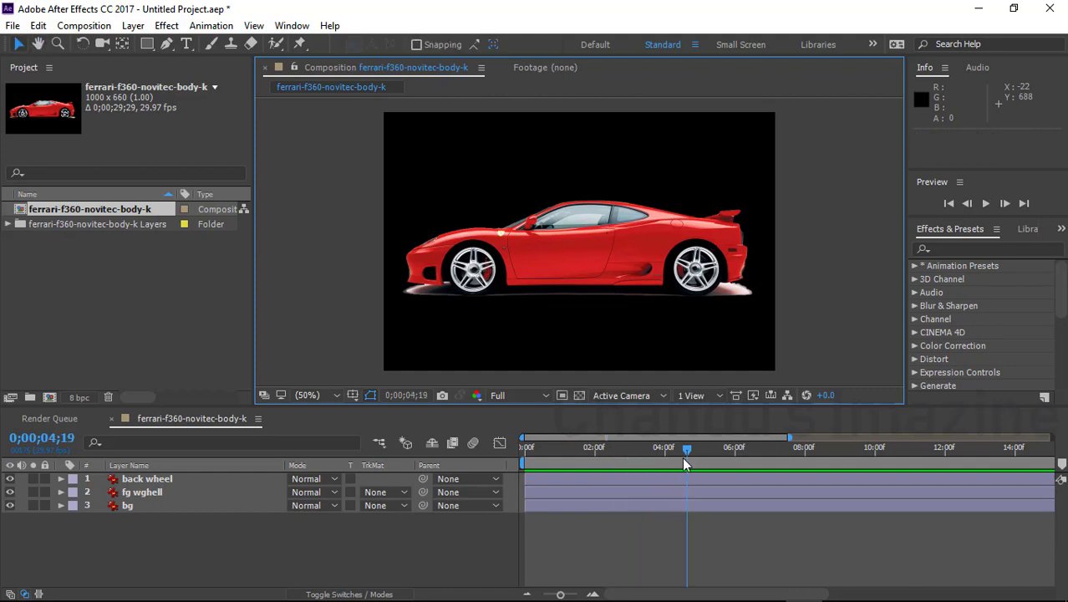